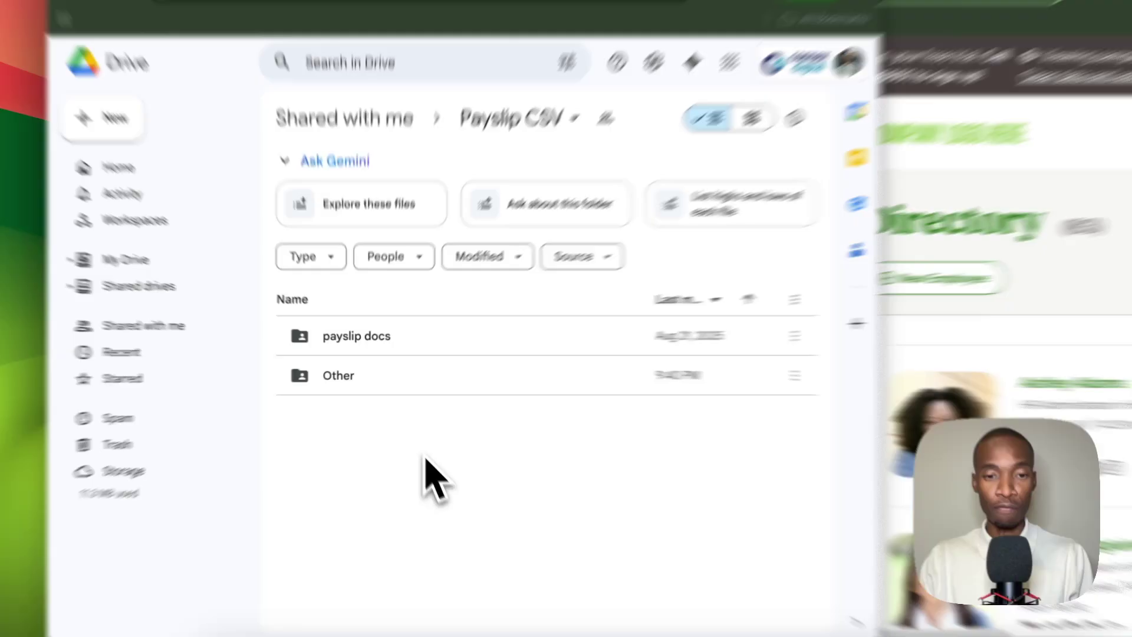
Upload sample_payslips_with_numbers Final.csv from Downloads into the Payslip CSV folder
key("ctrl+alt+c")
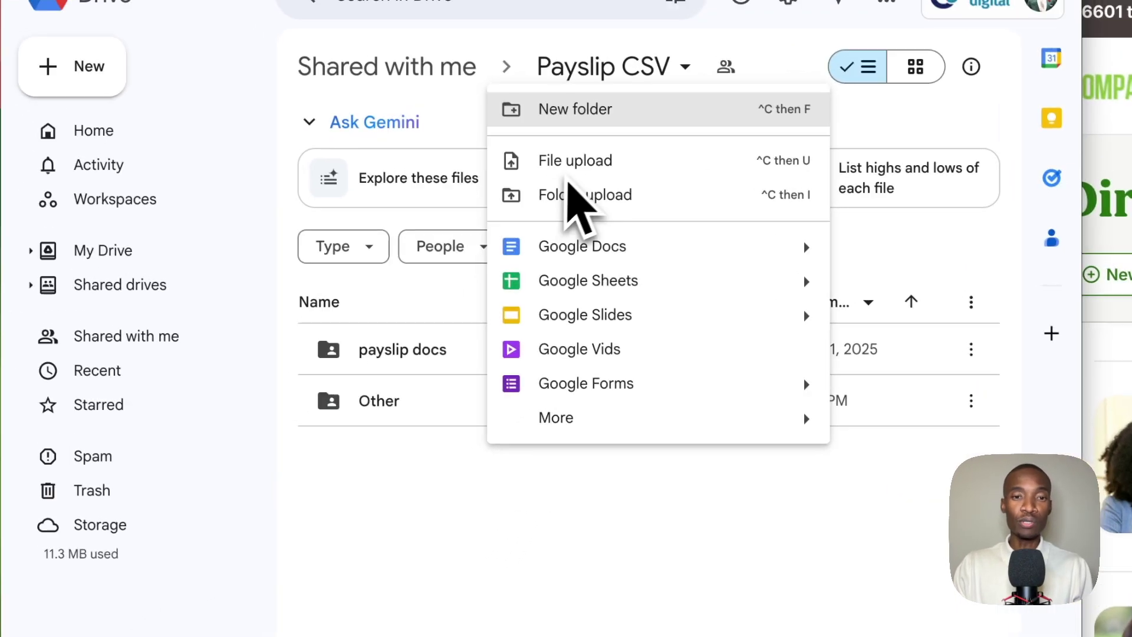
left_click(573, 166)
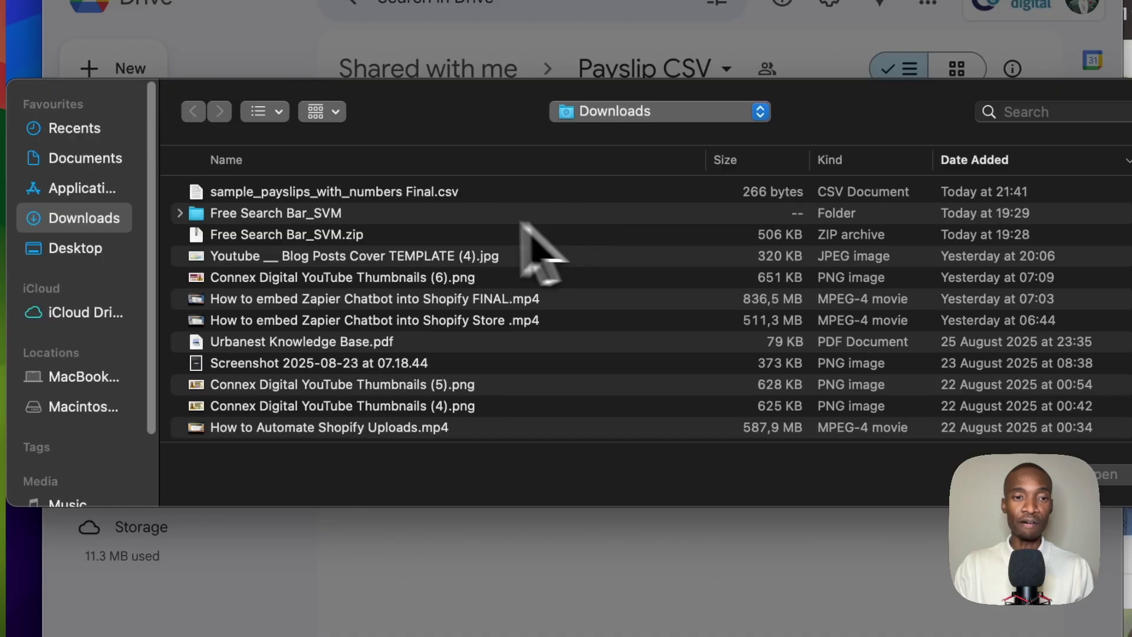
left_click(354, 193)
double_click(354, 194)
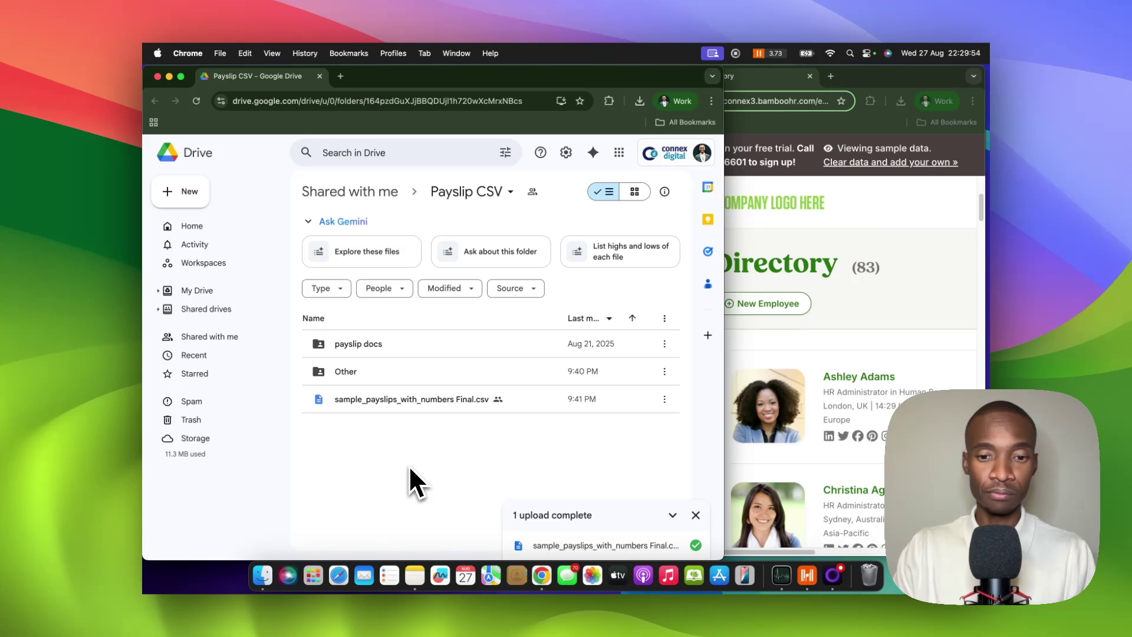
Preview the contents of the uploaded sample_payslips_with_numbers Final.csv and close the preview
left_click(411, 400)
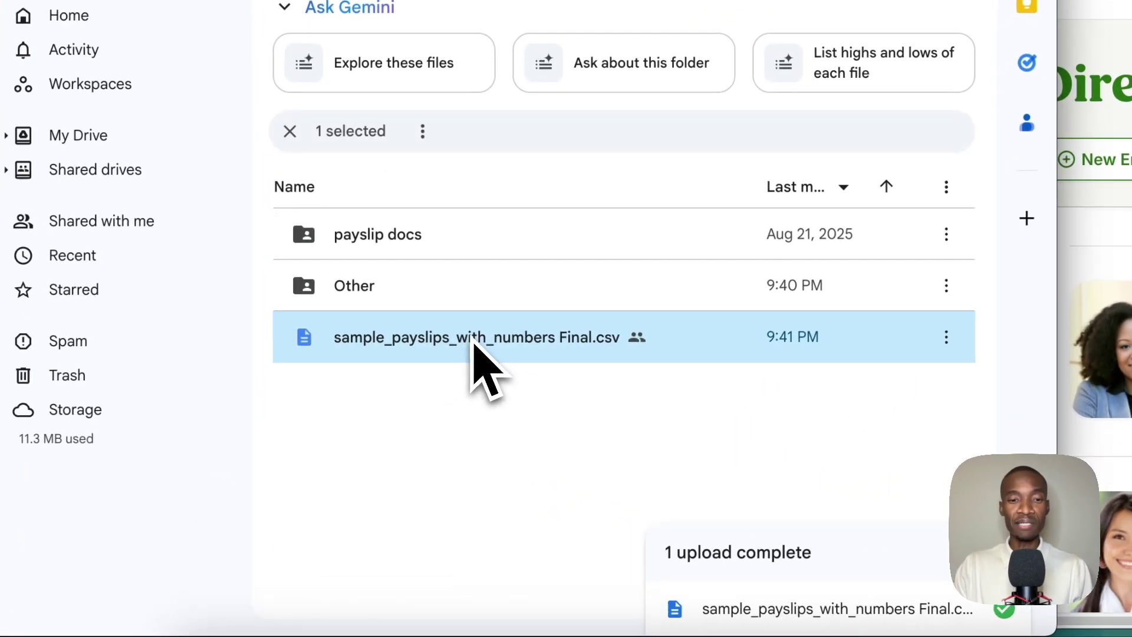
double_click(475, 352)
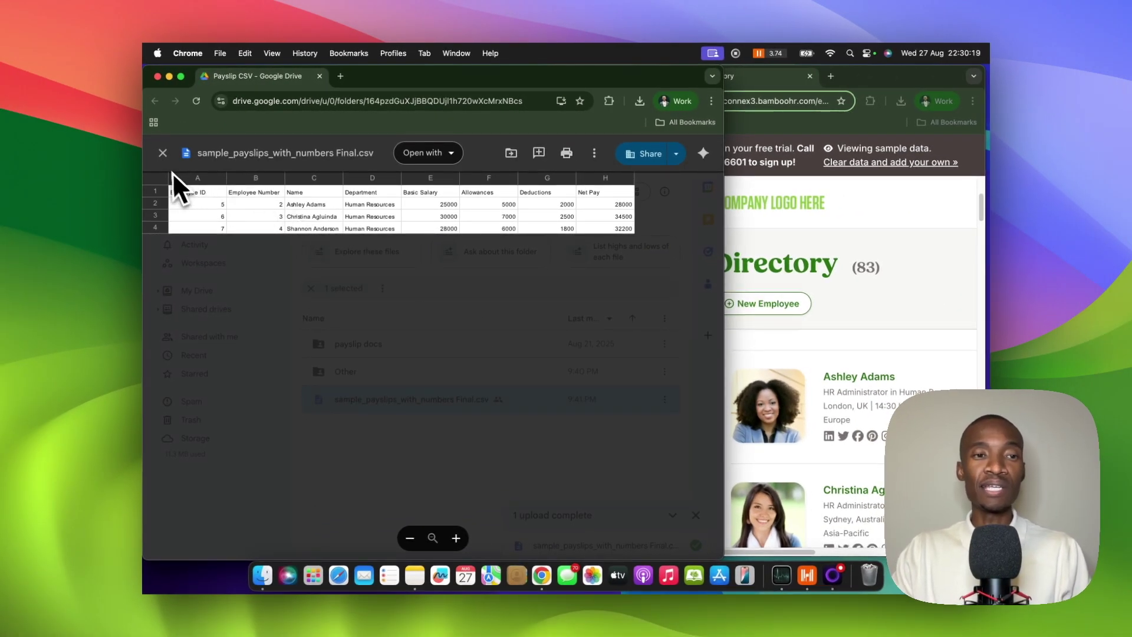
left_click(163, 153)
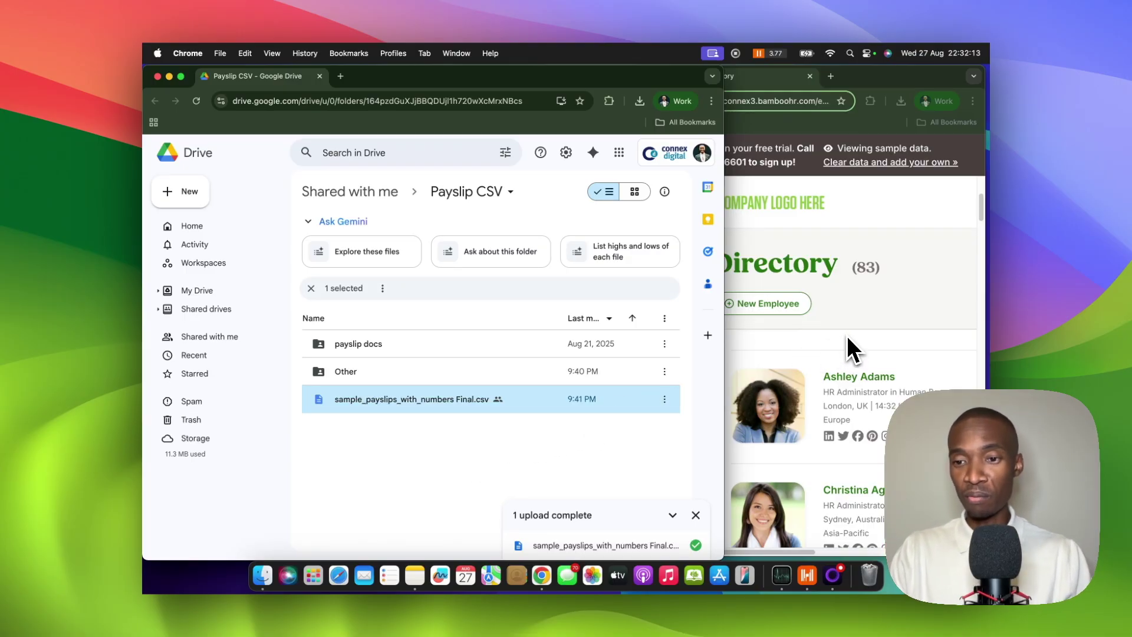
Switch to the BambooHR directory, widen its window and open the London-based HR administrator's employee record
left_click(847, 335)
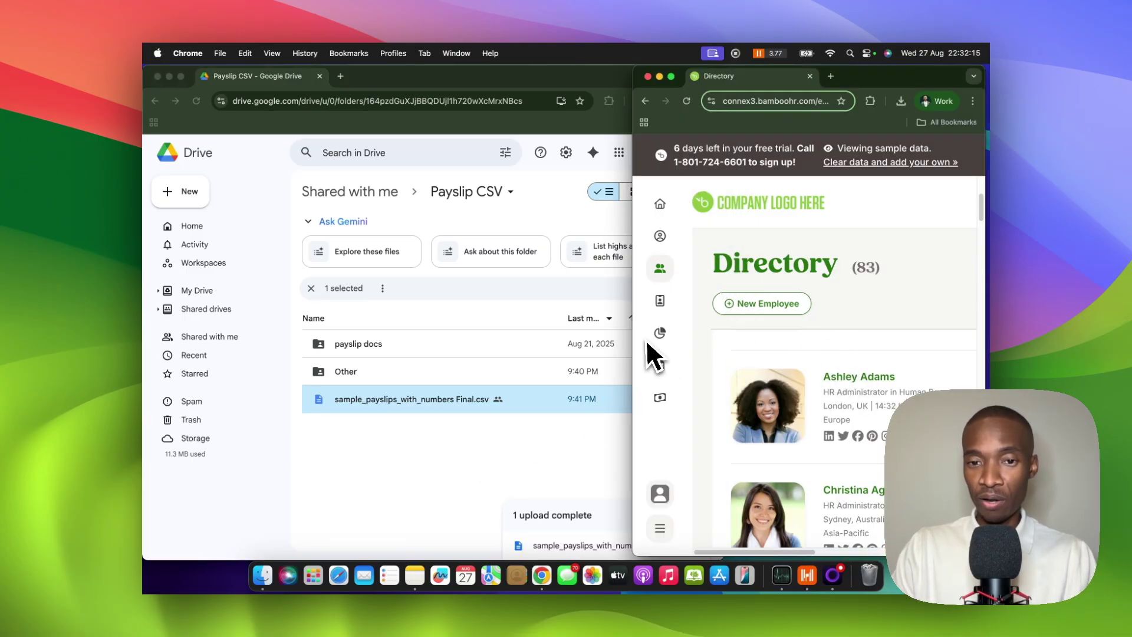
left_click_drag(635, 345, 413, 328)
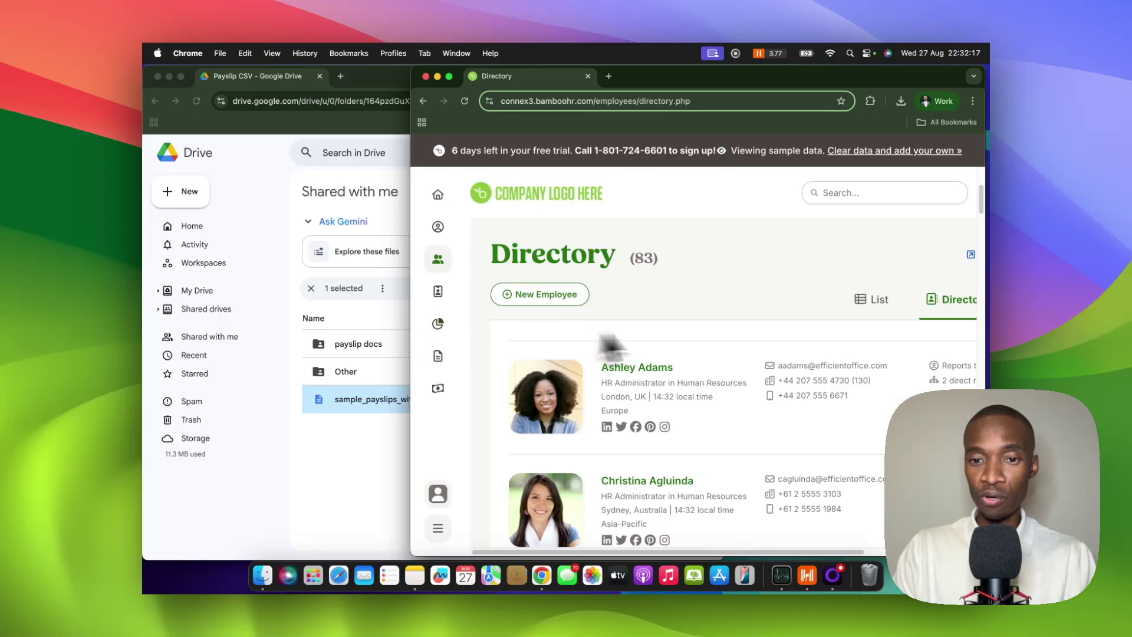
scroll(709, 326, "down", 2)
scroll(710, 332, "up", 1)
right_click(684, 356)
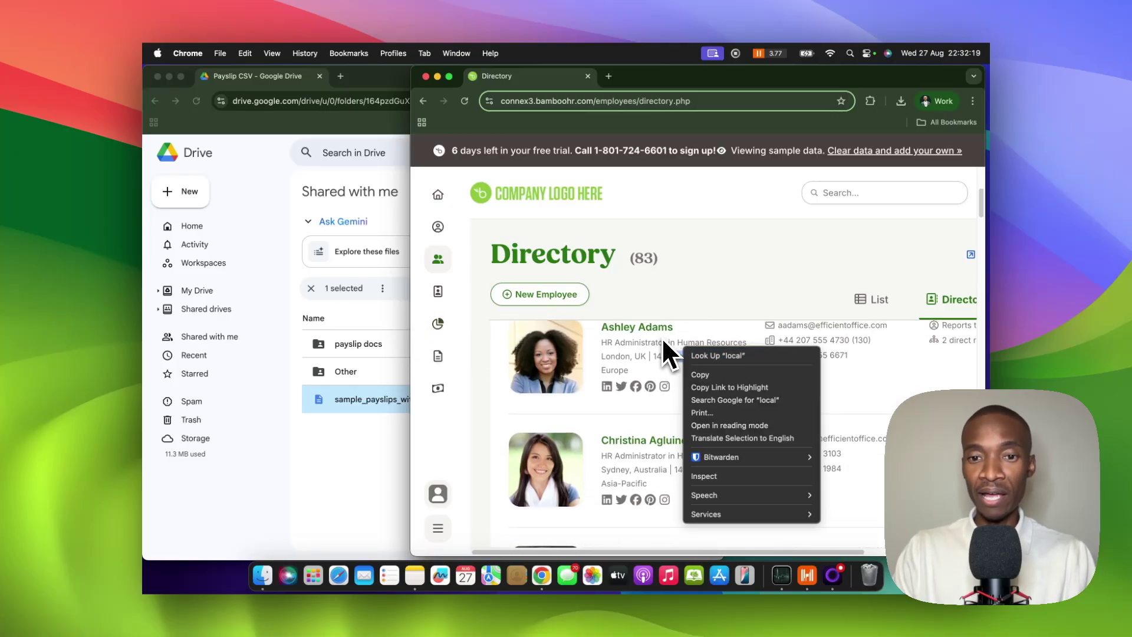
left_click(641, 332)
left_click(643, 330)
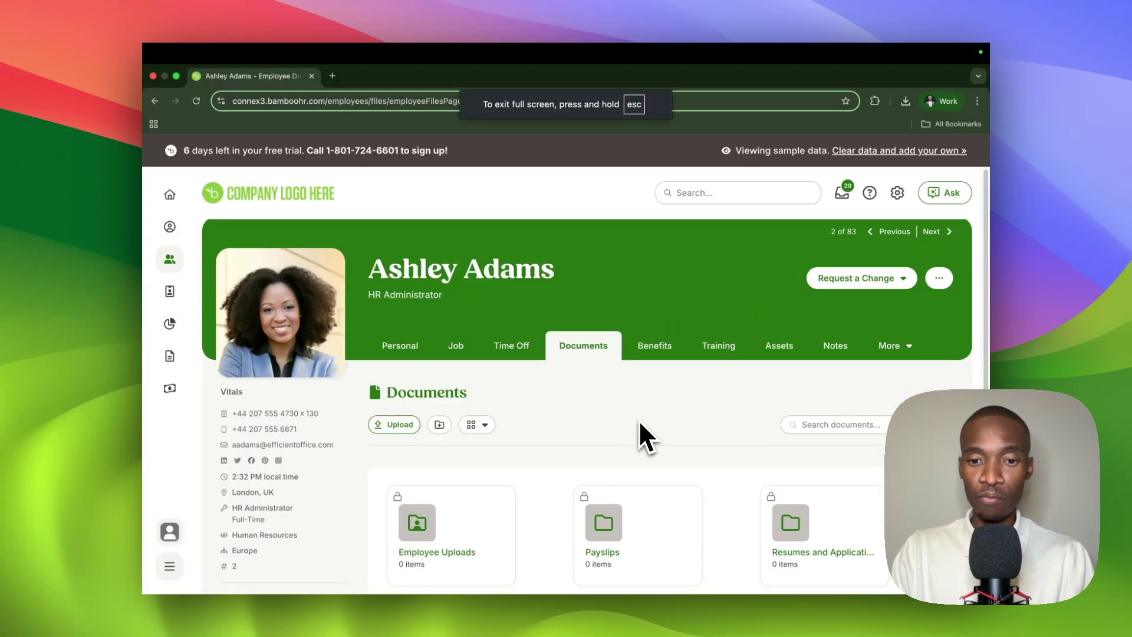
Open the Payslips folder in the London-based employee's documents
scroll(641, 431, "down", 5)
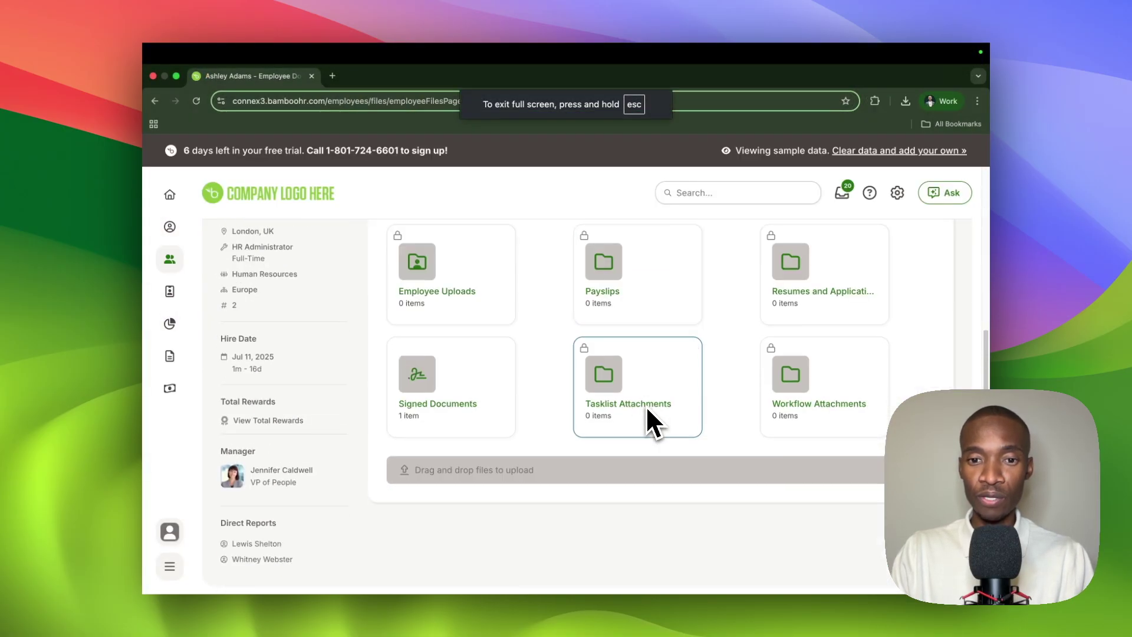
left_click(605, 339)
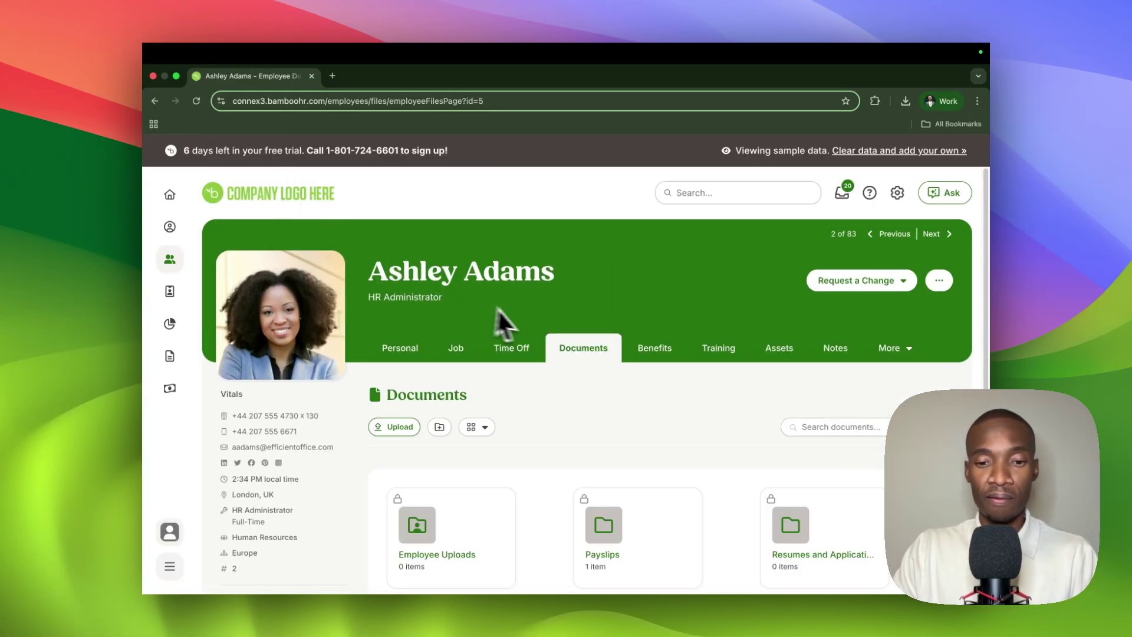
scroll(617, 383, "down", 2)
scroll(618, 393, "up", 2)
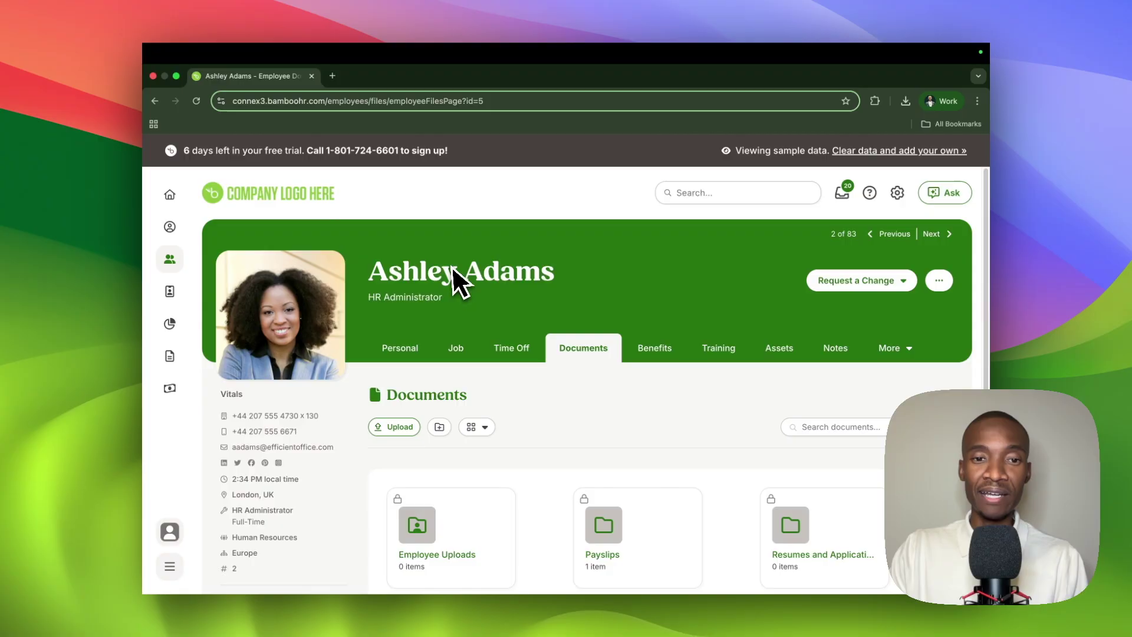
scroll(607, 396, "down", 3)
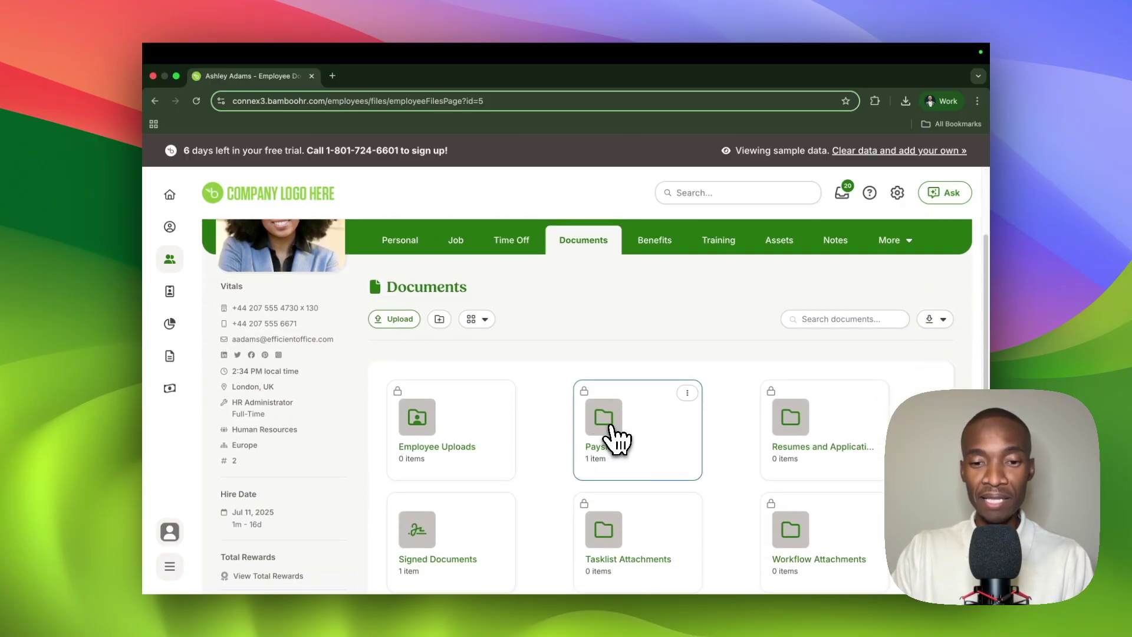
scroll(606, 440, "down", 1)
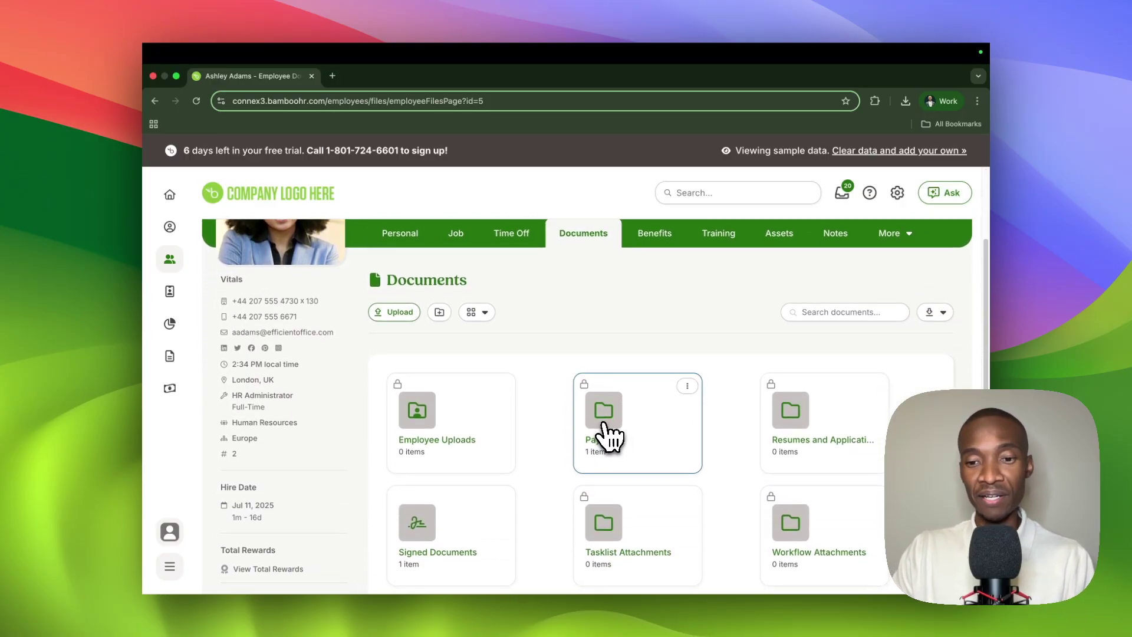
left_click(598, 414)
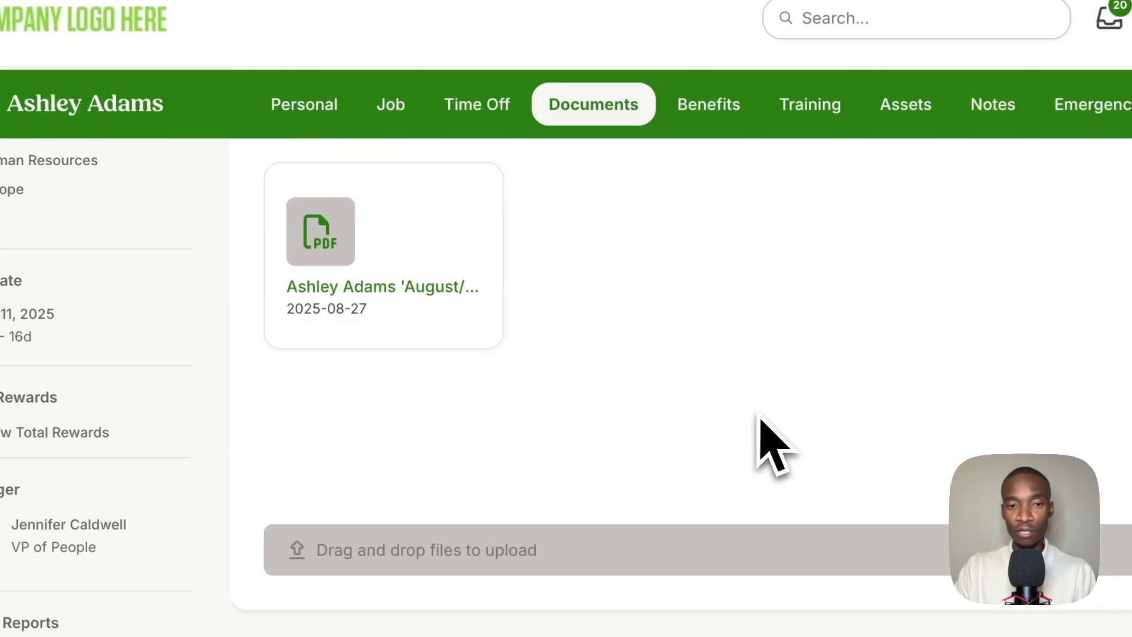
View the London-based employee's August/2025 payslip PDF and close it
scroll(761, 420, "up", 2)
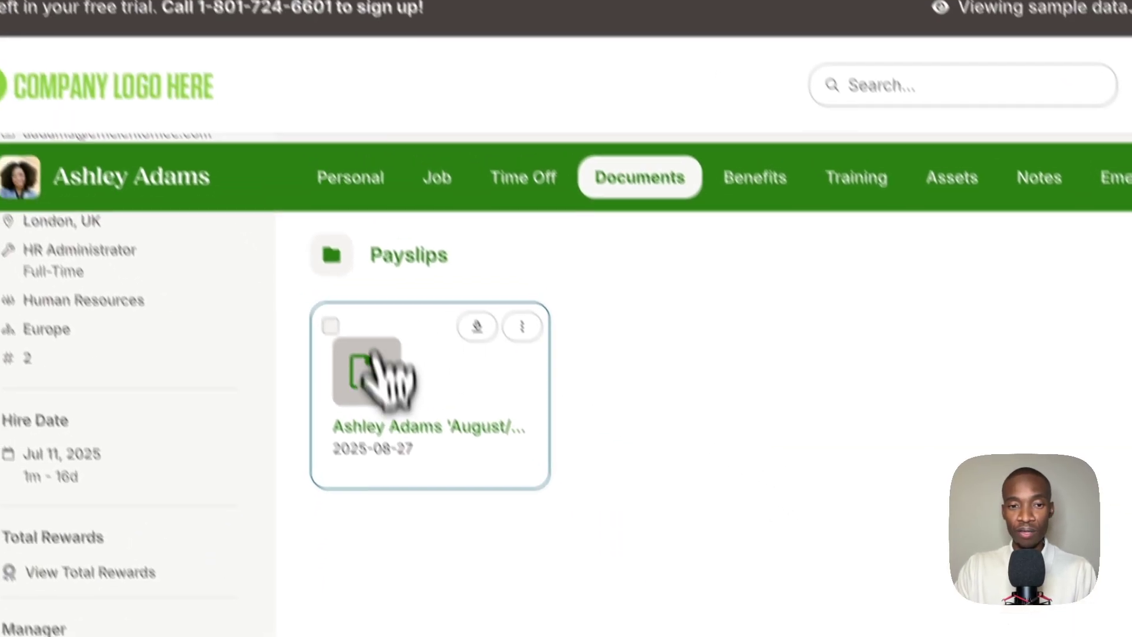
left_click(335, 305)
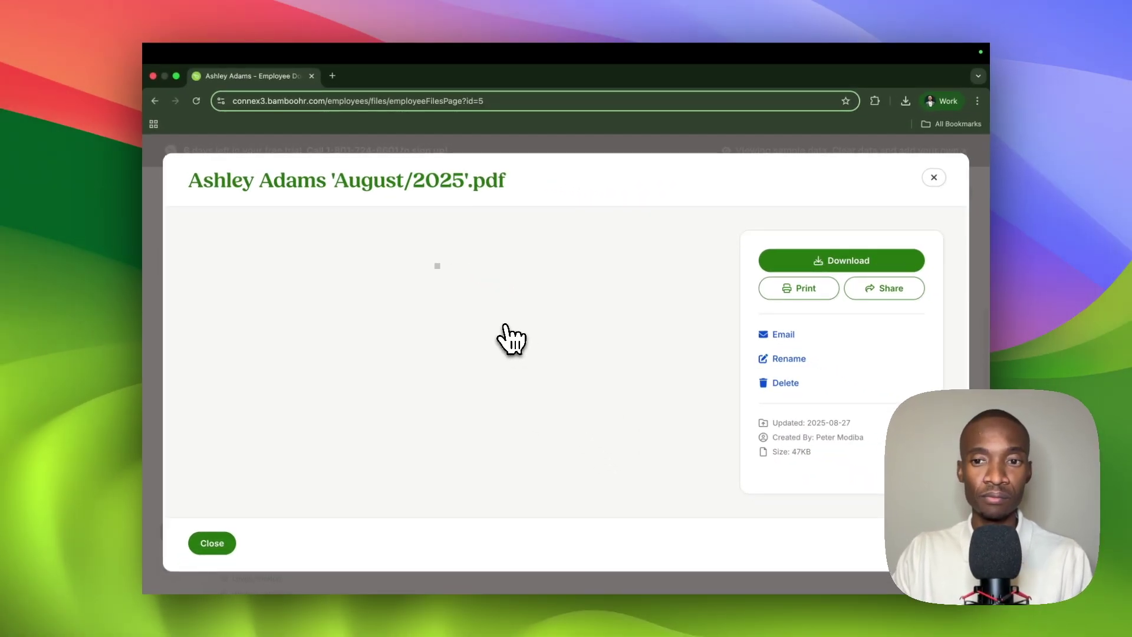
scroll(506, 331, "down", 2)
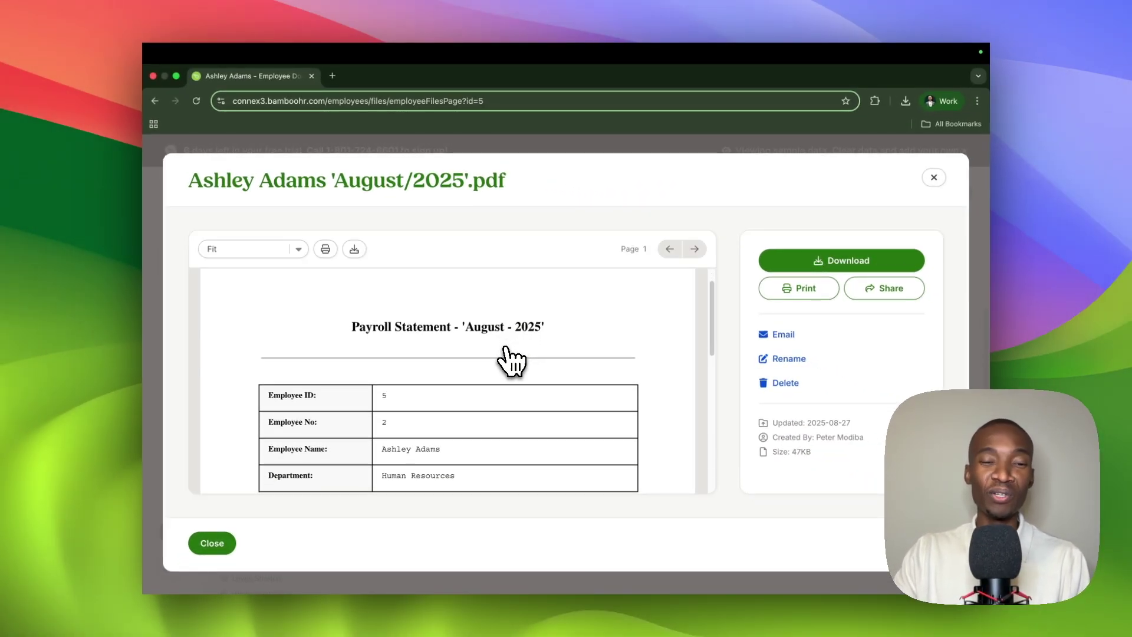
scroll(503, 347, "down", 1)
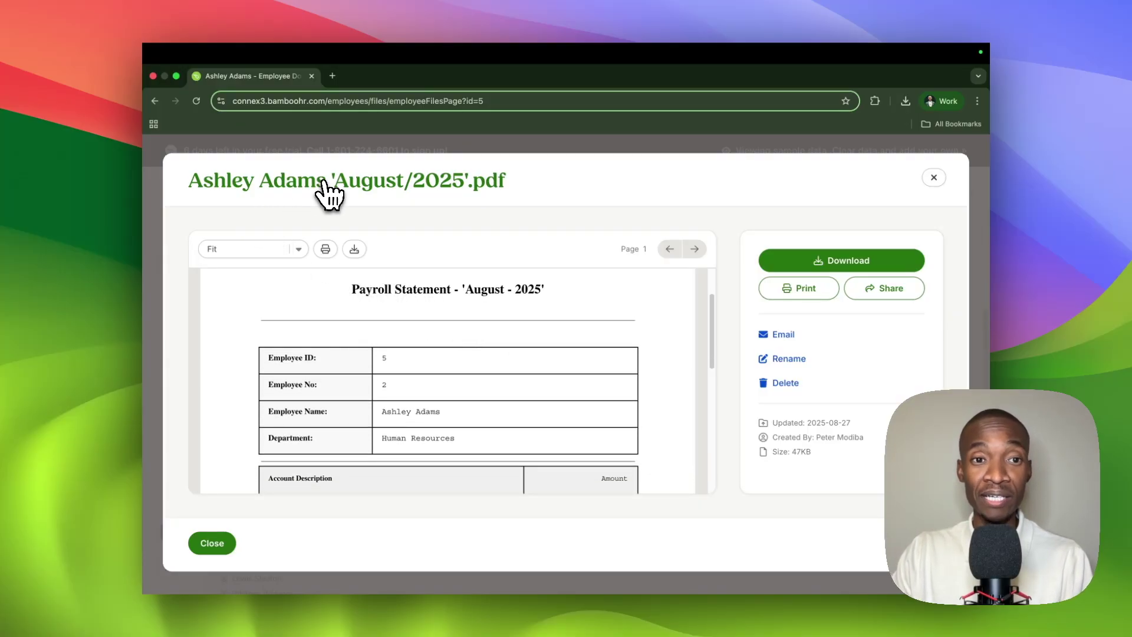
left_click(934, 177)
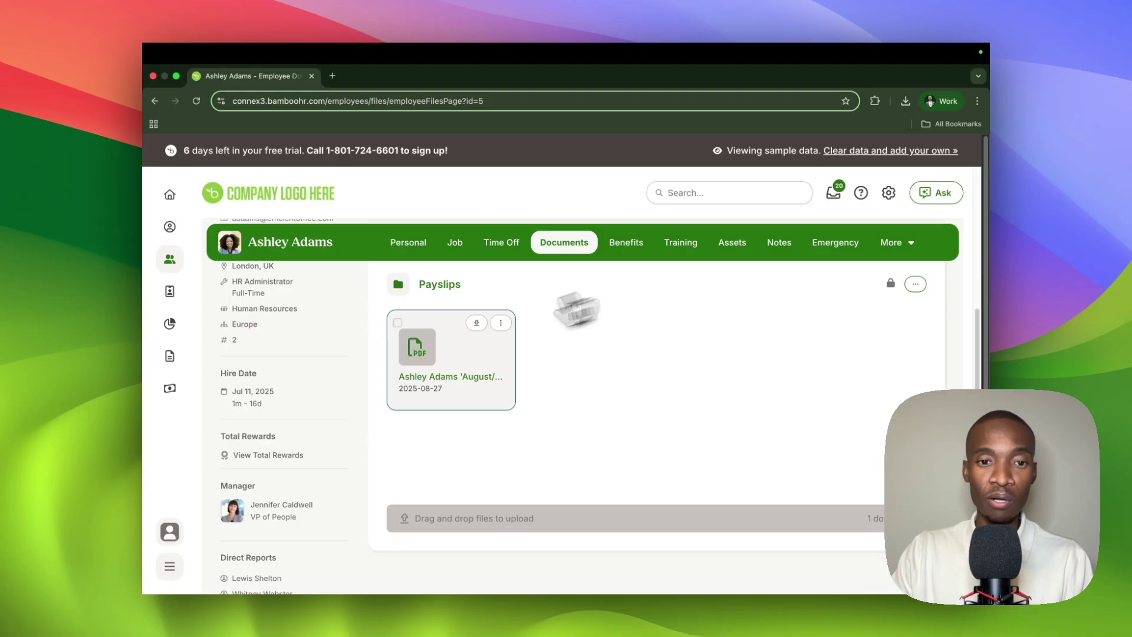
Return to the employee directory and open the Payslips folder of the Sydney-based HR administrator
scroll(484, 353, "up", 5)
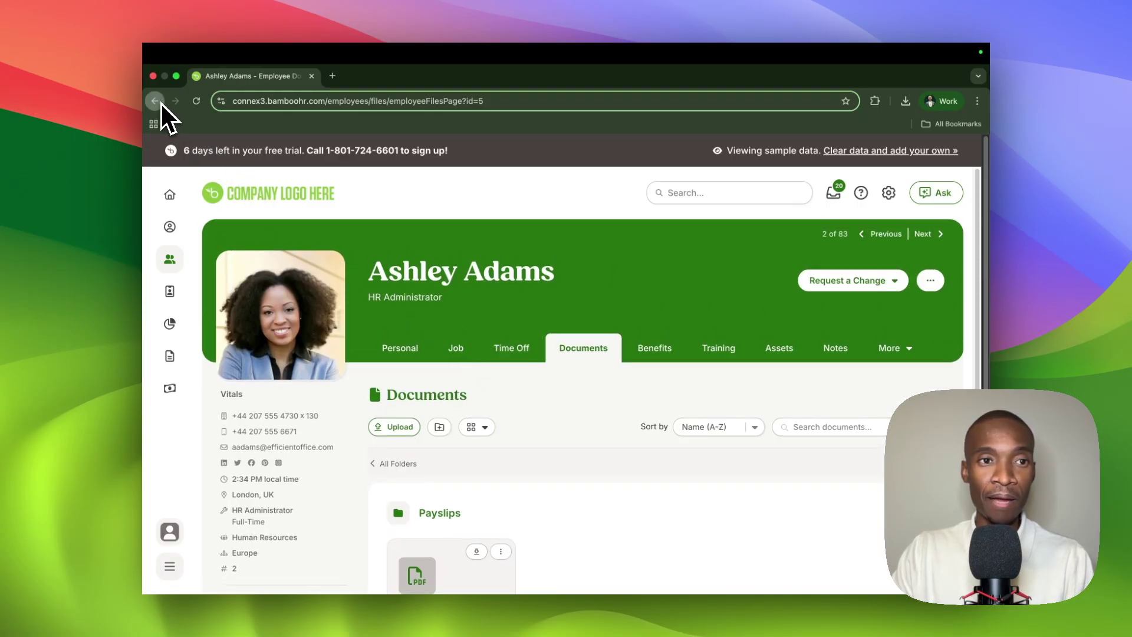
left_click(155, 101)
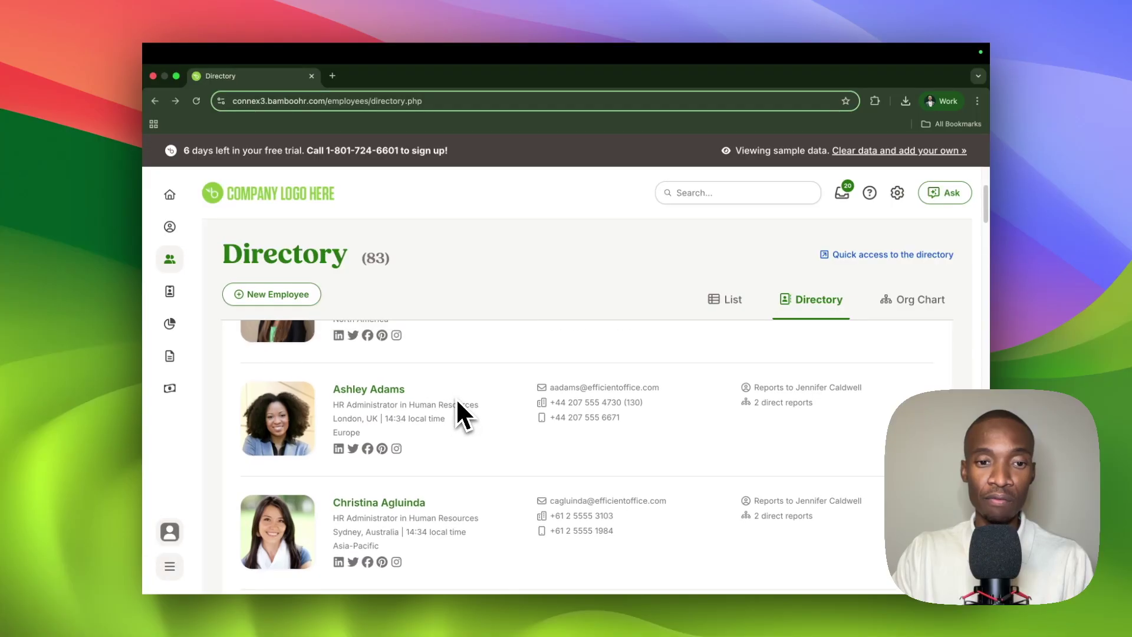
left_click(383, 502)
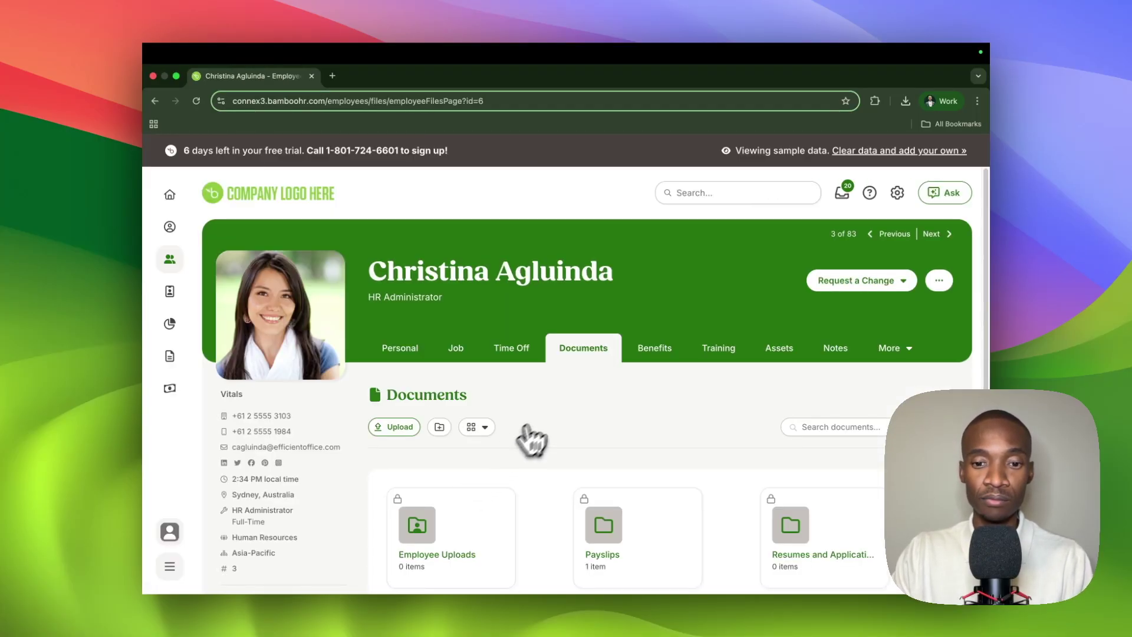
scroll(542, 430, "down", 3)
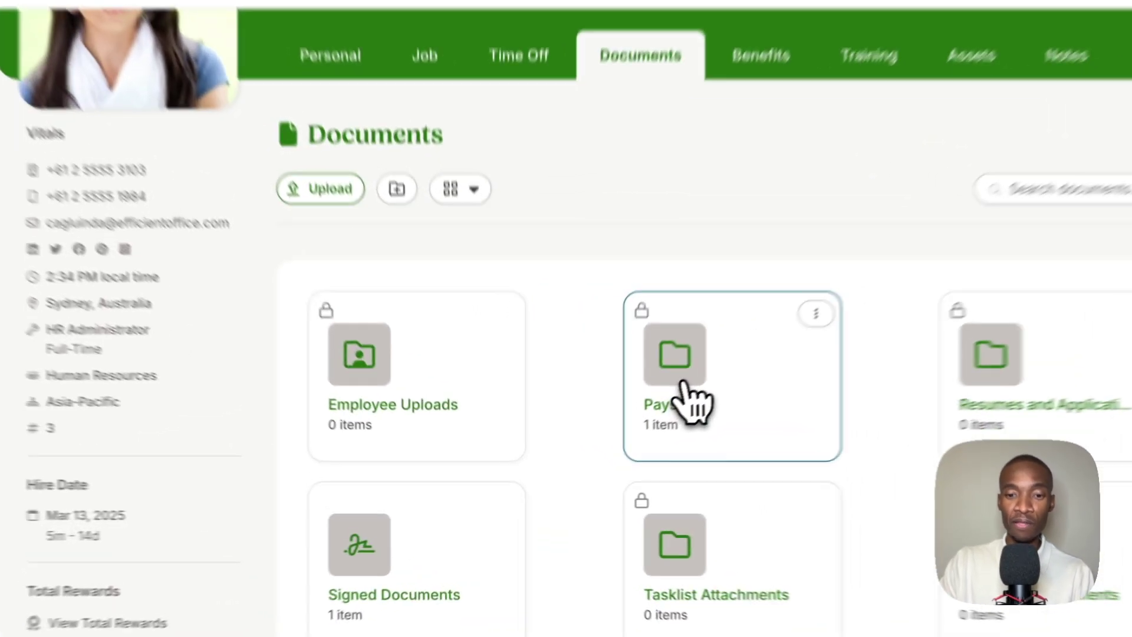
left_click(597, 440)
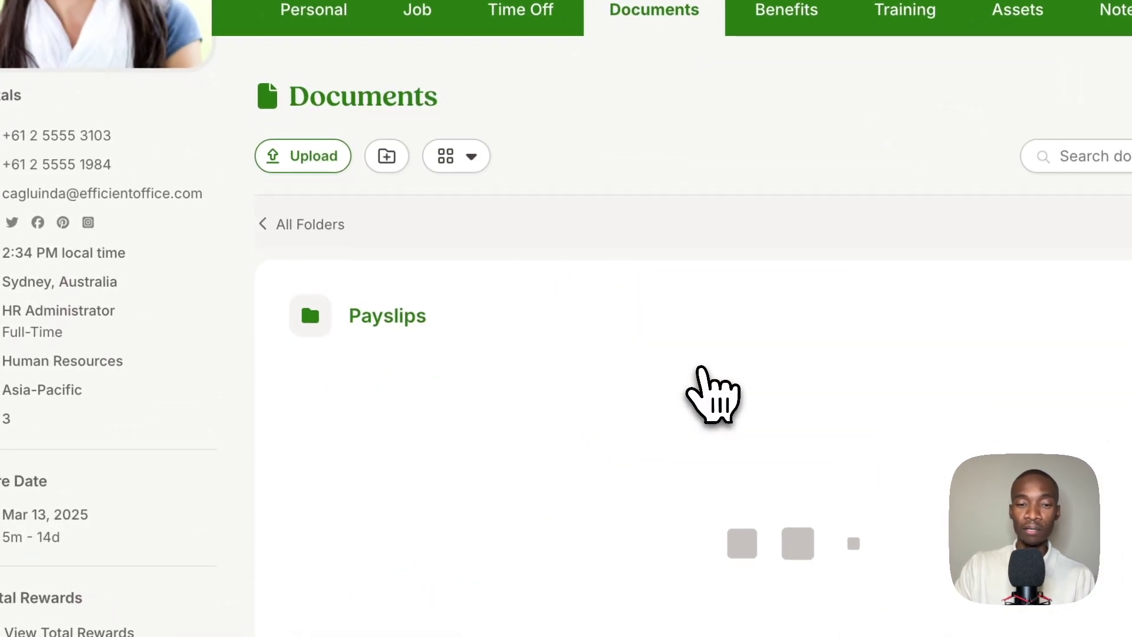
Open the Sydney-based employee's August/2025 payslip PDF and examine the employee details and the salary breakdown
left_click(390, 429)
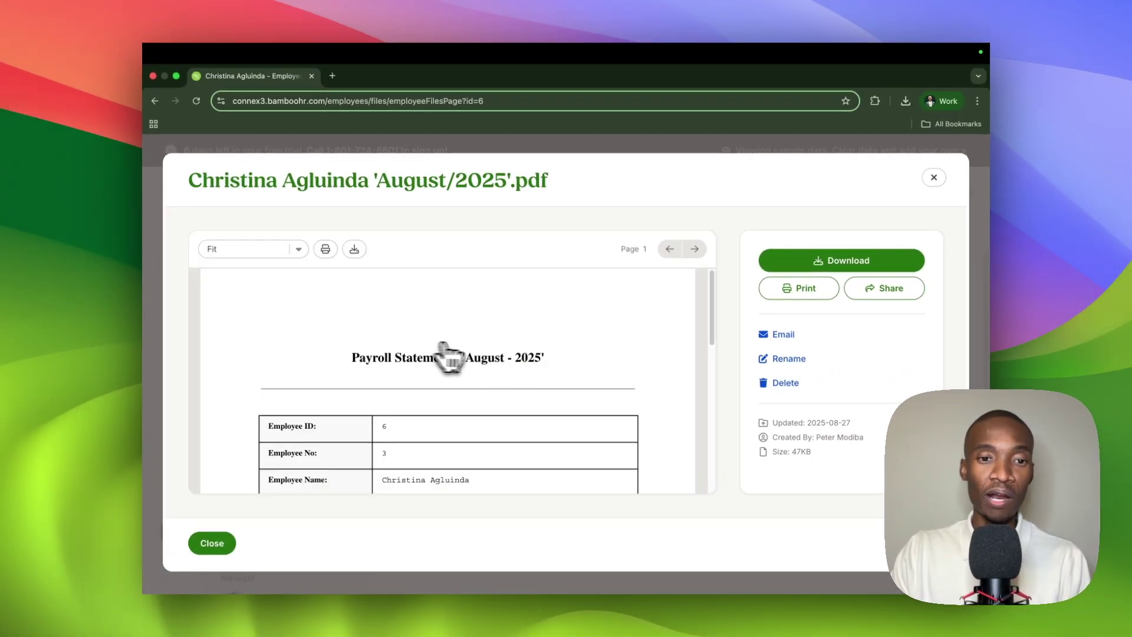
scroll(525, 359, "down", 2)
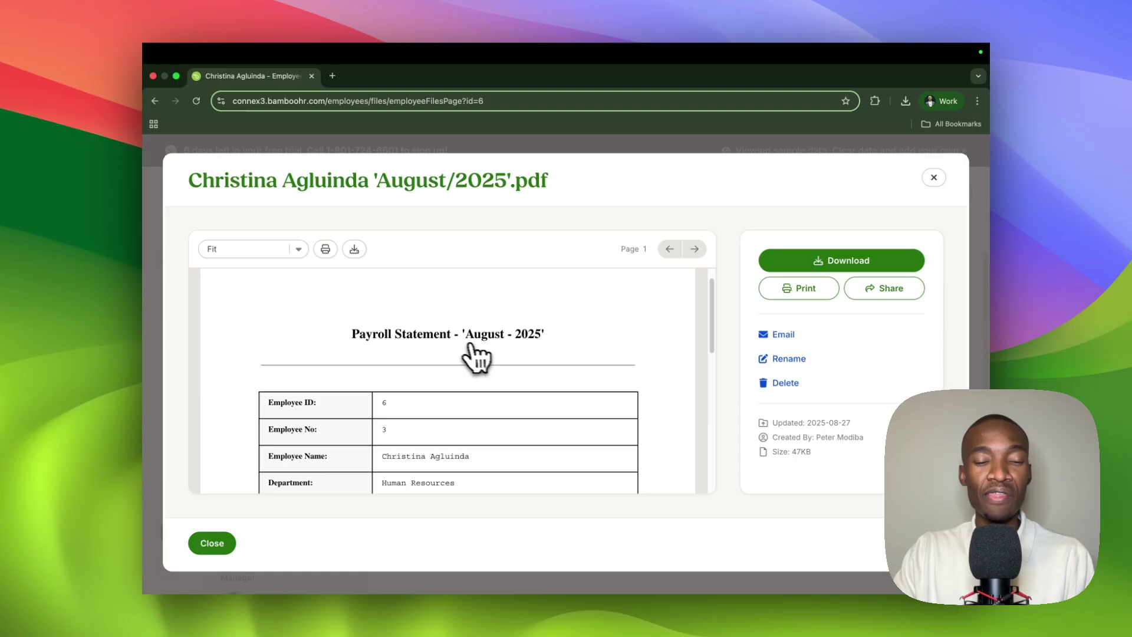
scroll(476, 357, "down", 5)
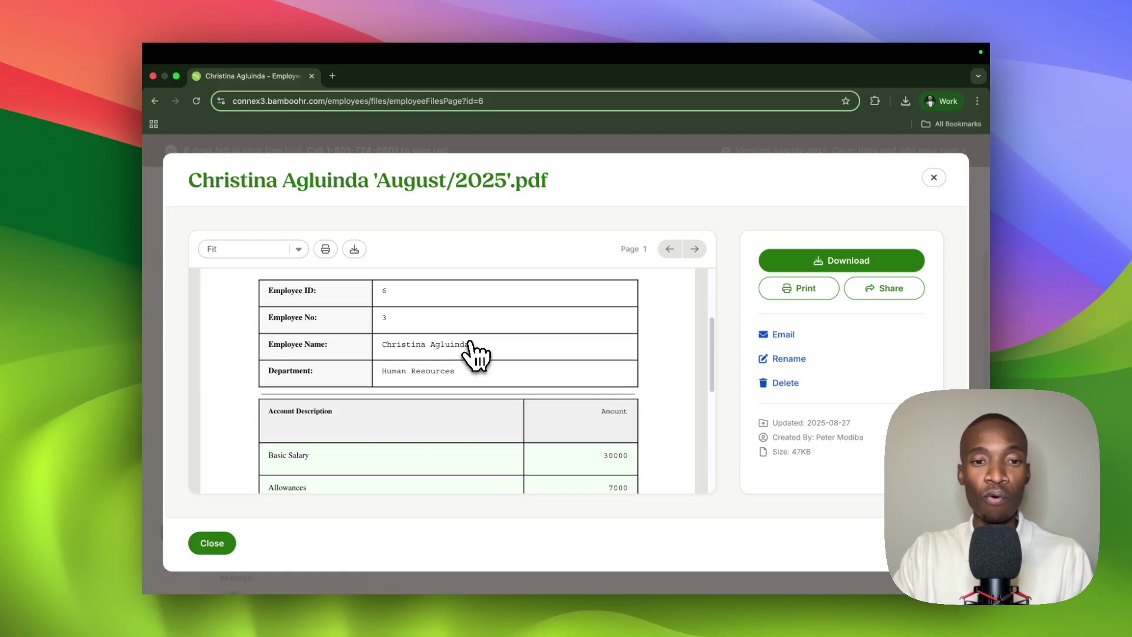
scroll(470, 343, "up", 3)
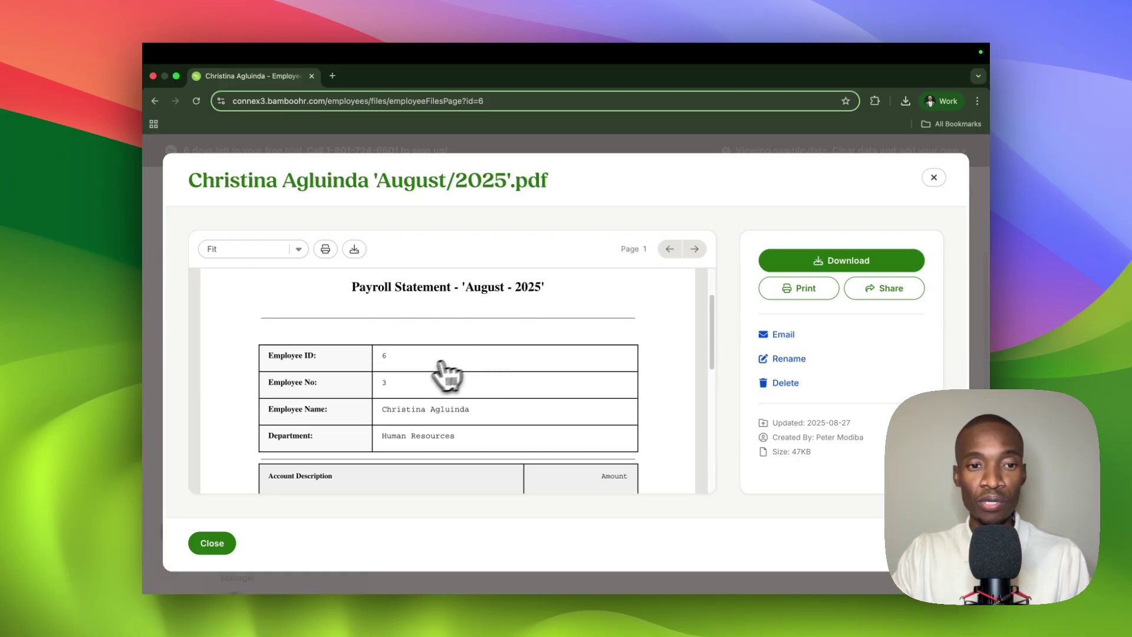
scroll(436, 376, "up", 1)
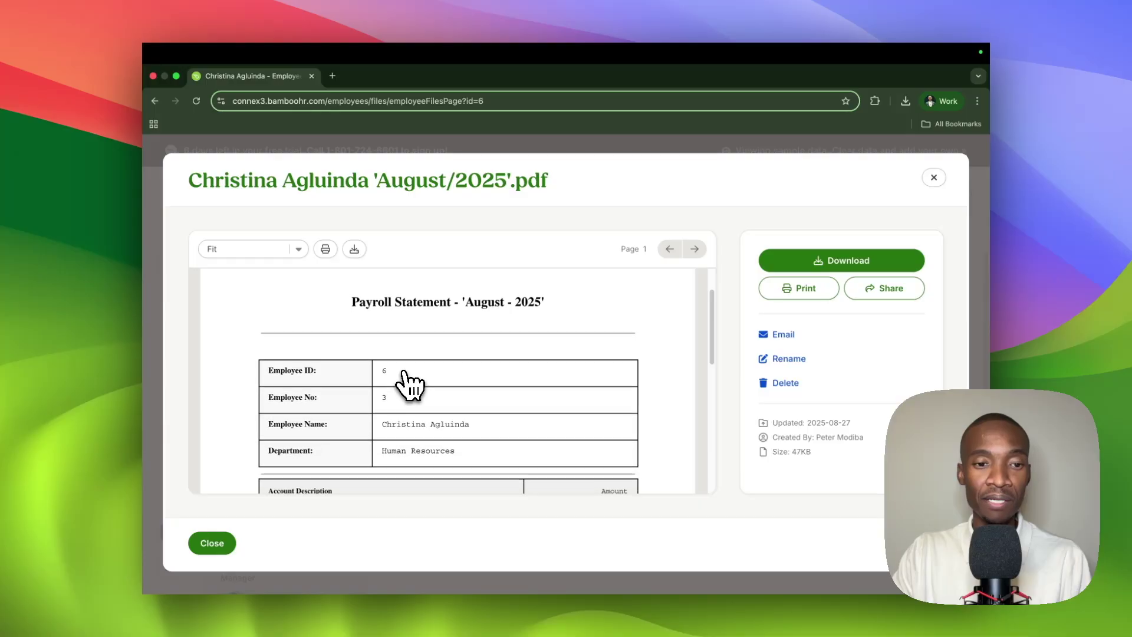
scroll(408, 385, "down", 3)
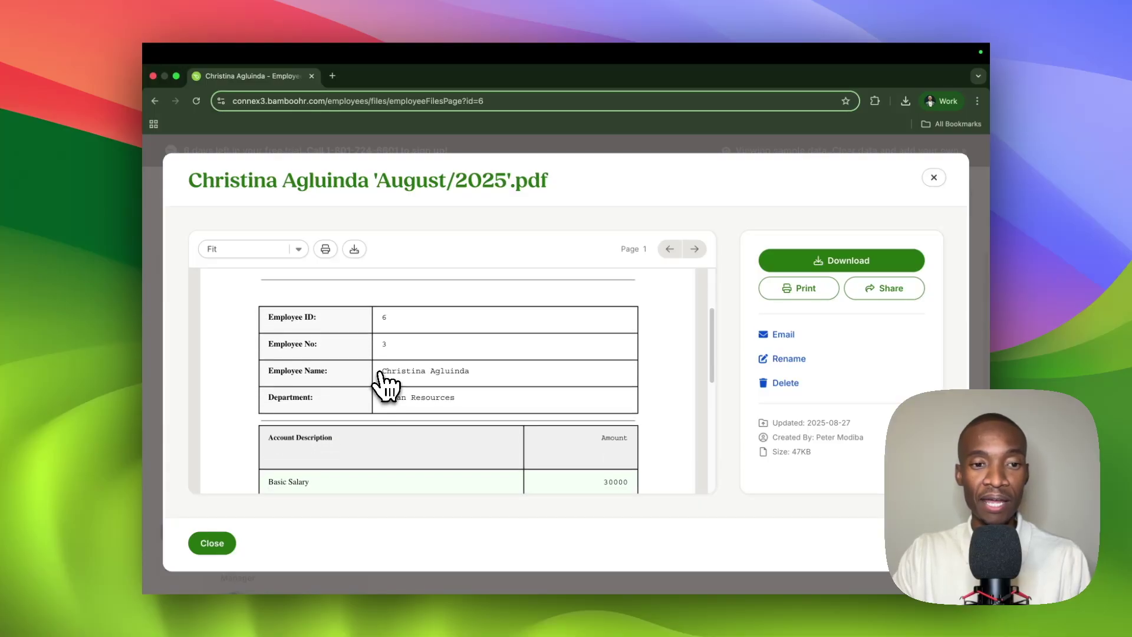
scroll(462, 407, "down", 5)
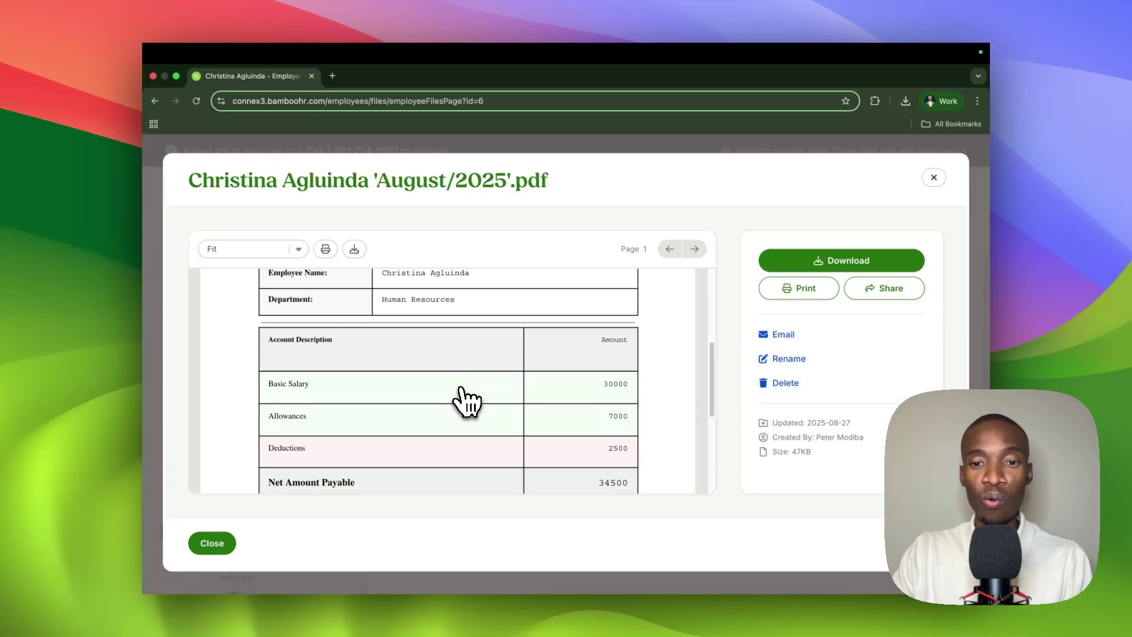
scroll(463, 390, "down", 3)
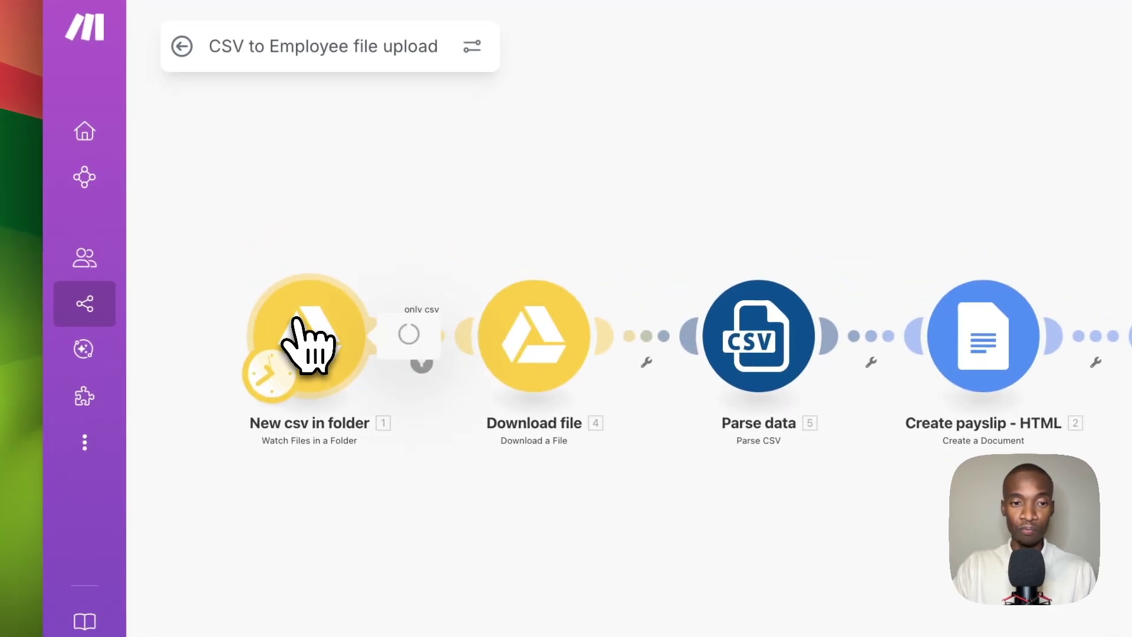
In the Make scenario "CSV to Employee file upload", open the settings of the "New csv in folder" Google Drive module
left_click(278, 313)
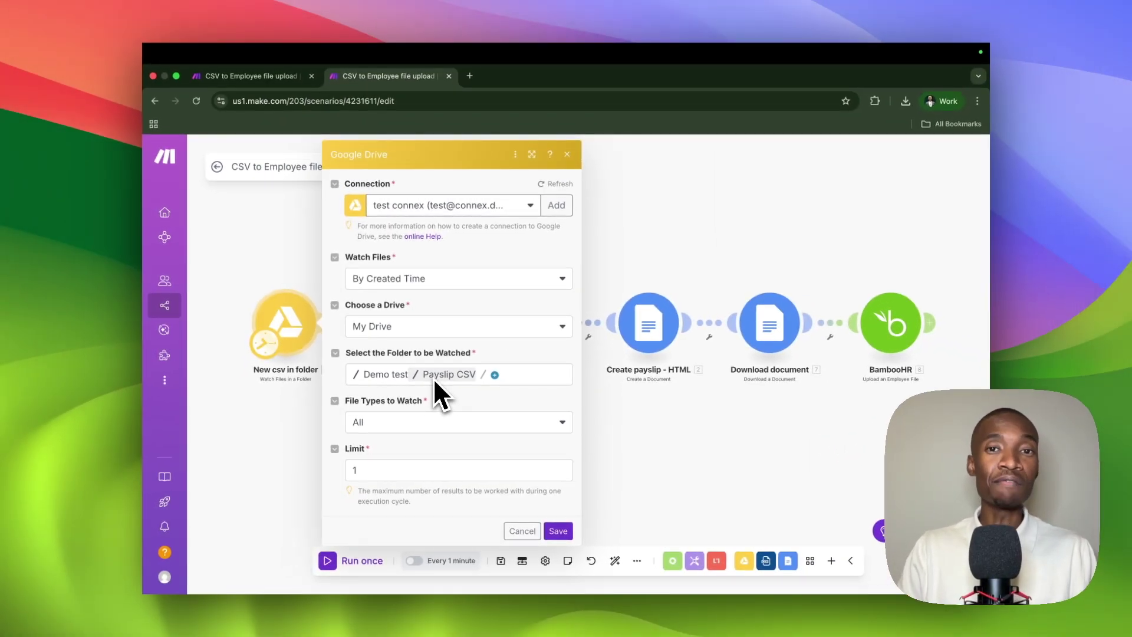
Close the folder-watch settings, review the "only csv" filter between the two Google Drive modules, and close it
left_click(303, 434)
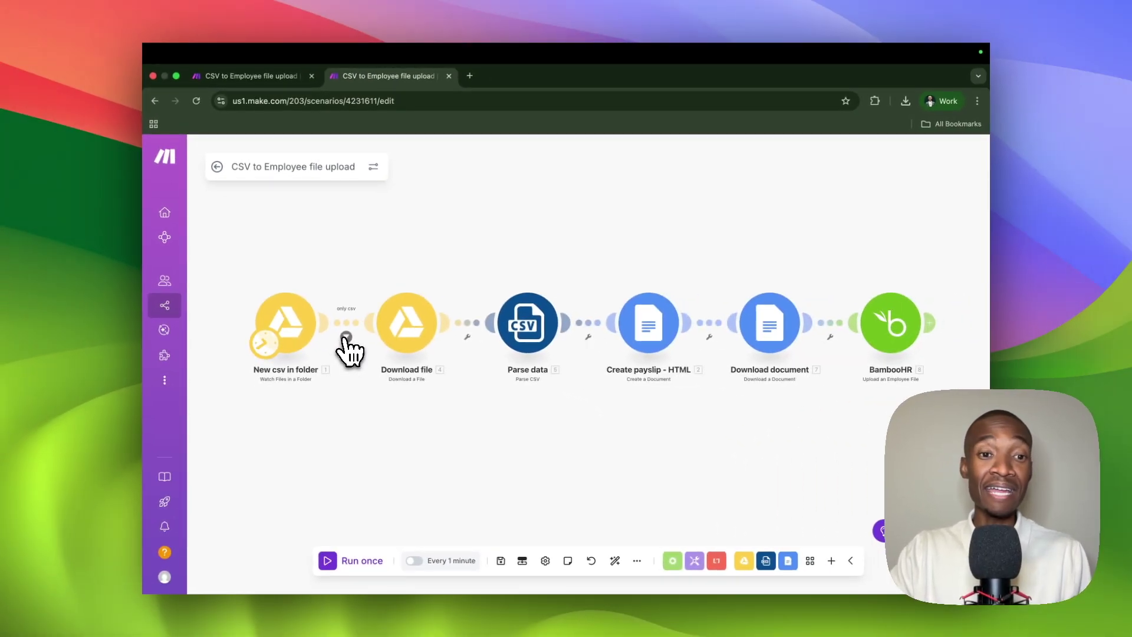
left_click(346, 337)
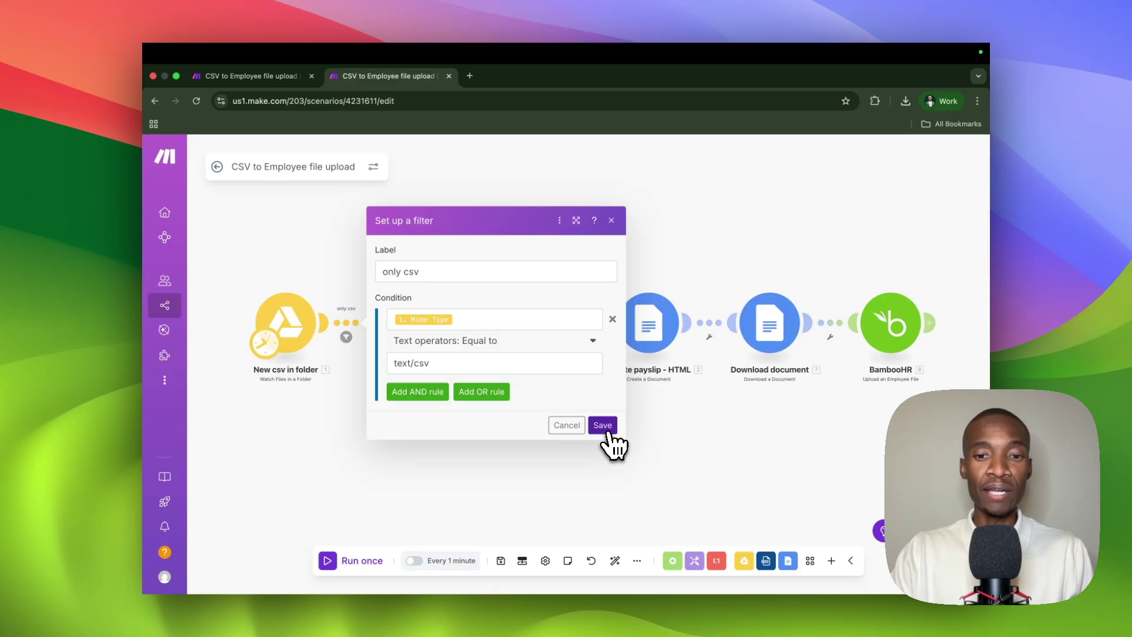
left_click(792, 475)
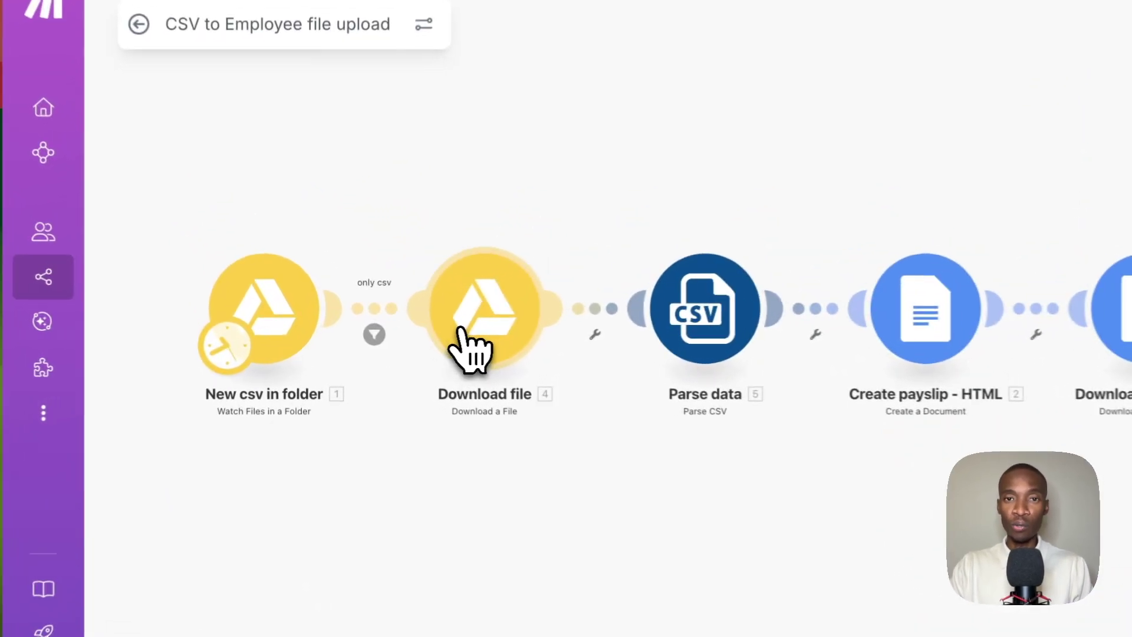
Open the "Download file" module, inspect the items available for its File ID mapping, and save the module
left_click(393, 334)
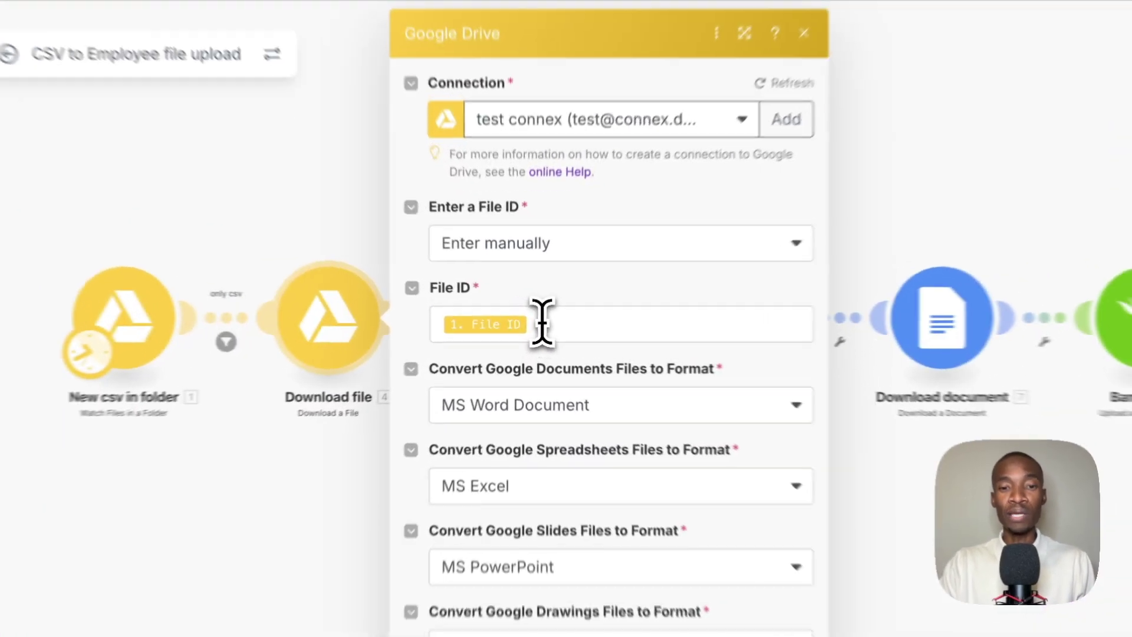
left_click(535, 325)
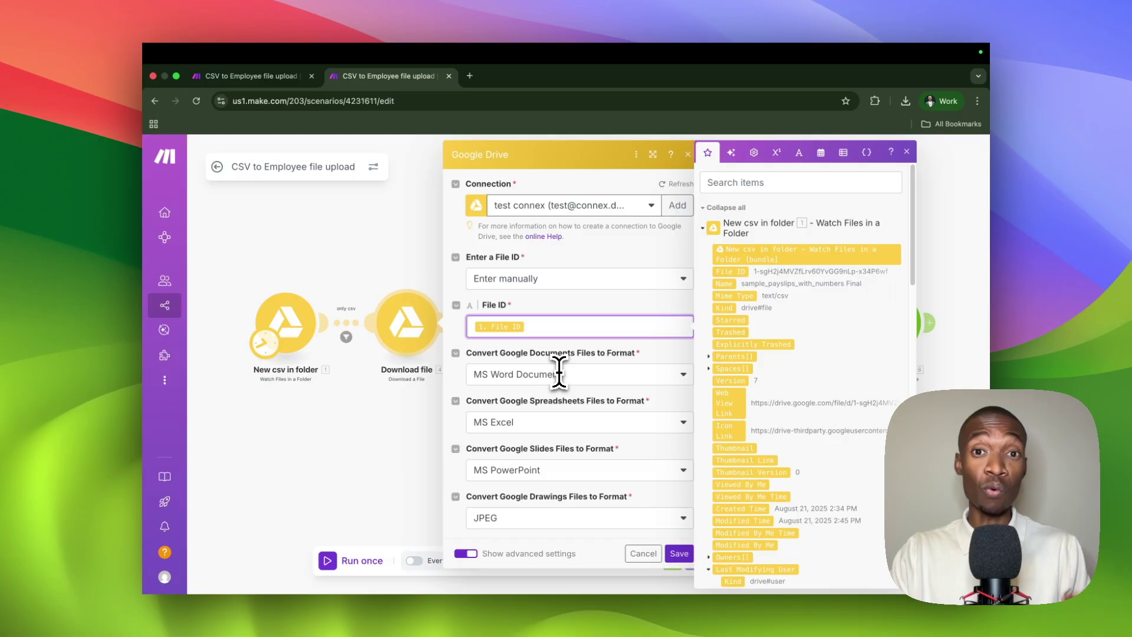
left_click(678, 555)
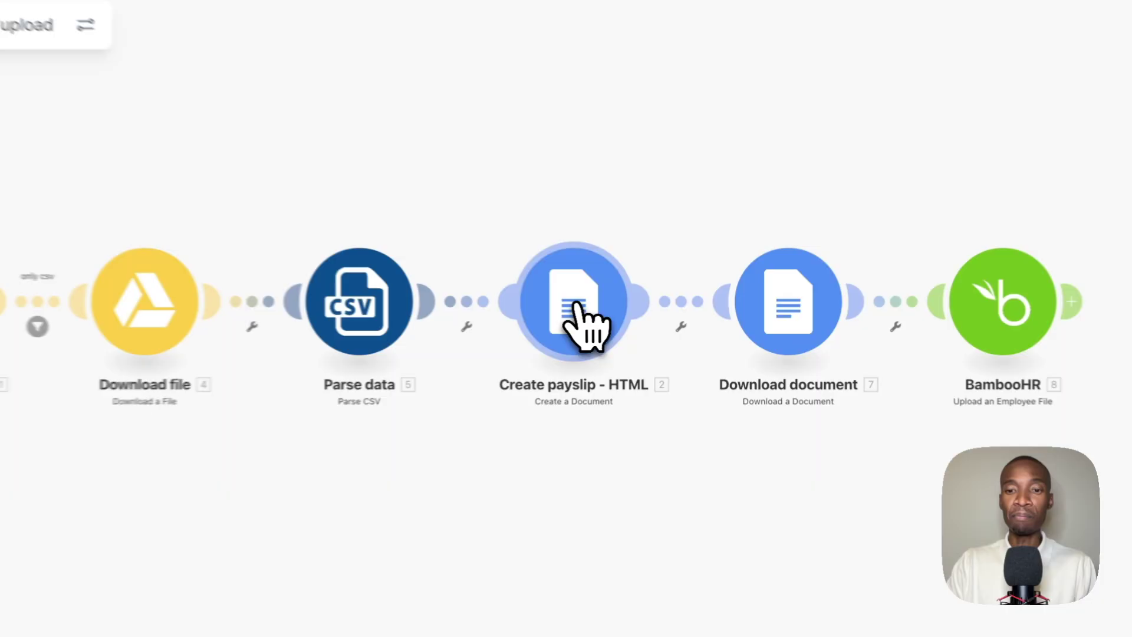
Examine the "Create payslip - HTML" module's document name, HTML content and new document location, and close its settings
left_click(648, 323)
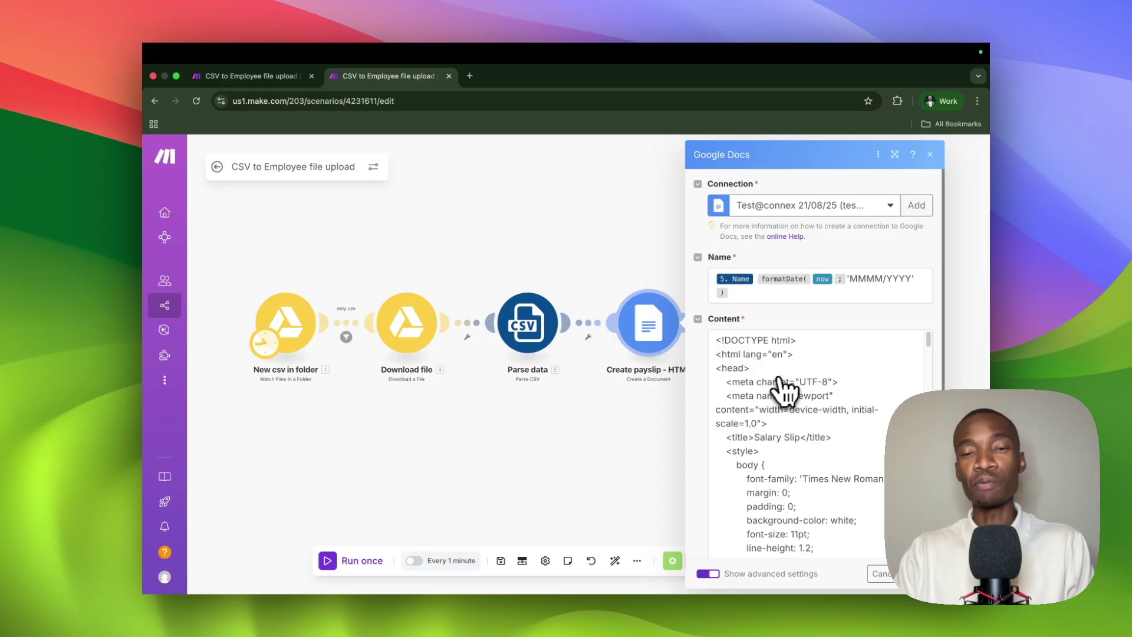
scroll(789, 373, "down", 15)
scroll(801, 377, "down", 10)
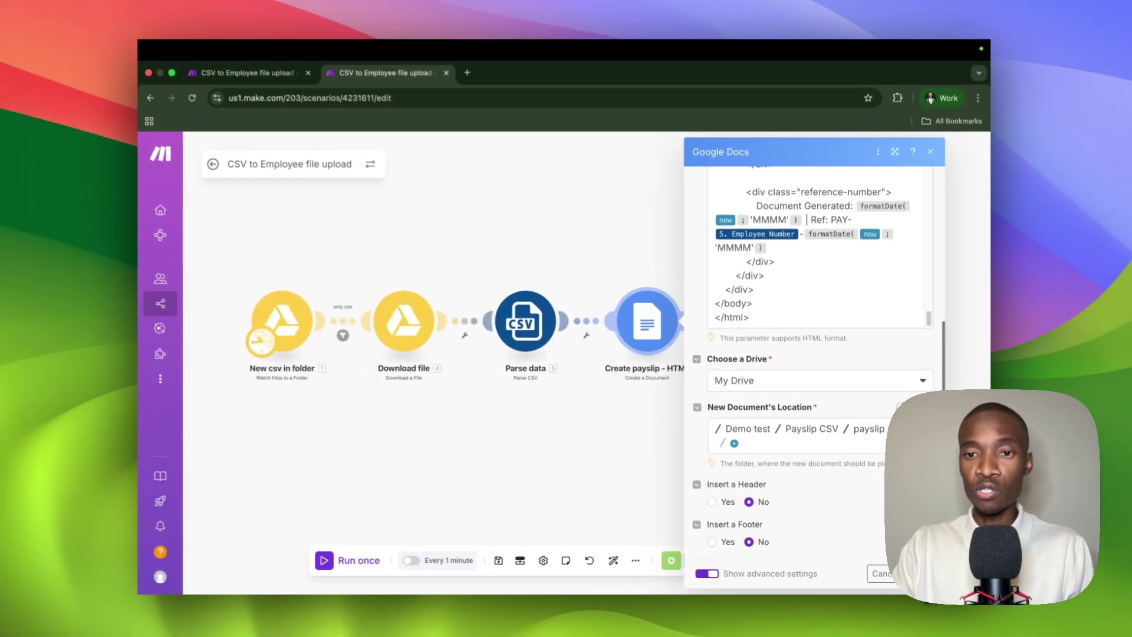
left_click(908, 565)
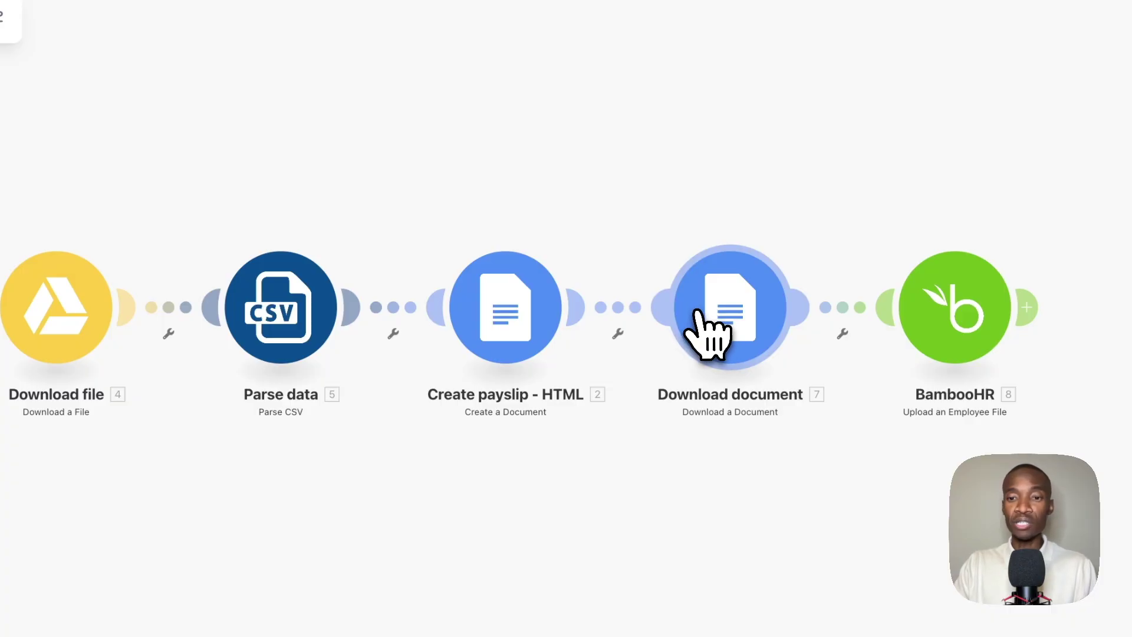
Review the "Download document" module's Document ID mapping and export type, and save the module
left_click(700, 313)
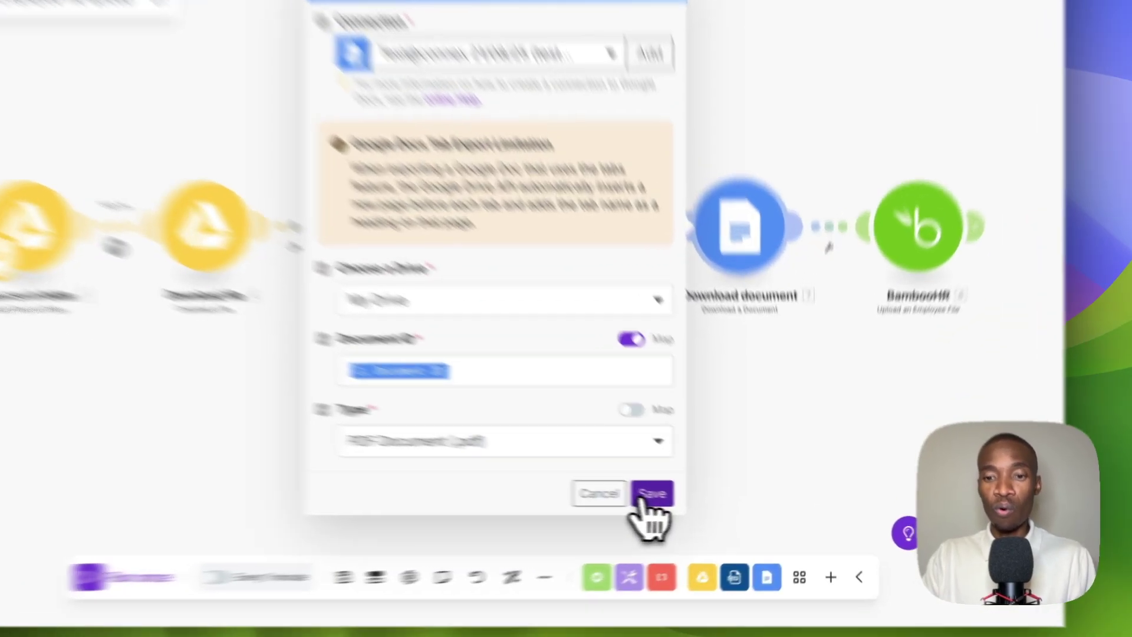
left_click(710, 503)
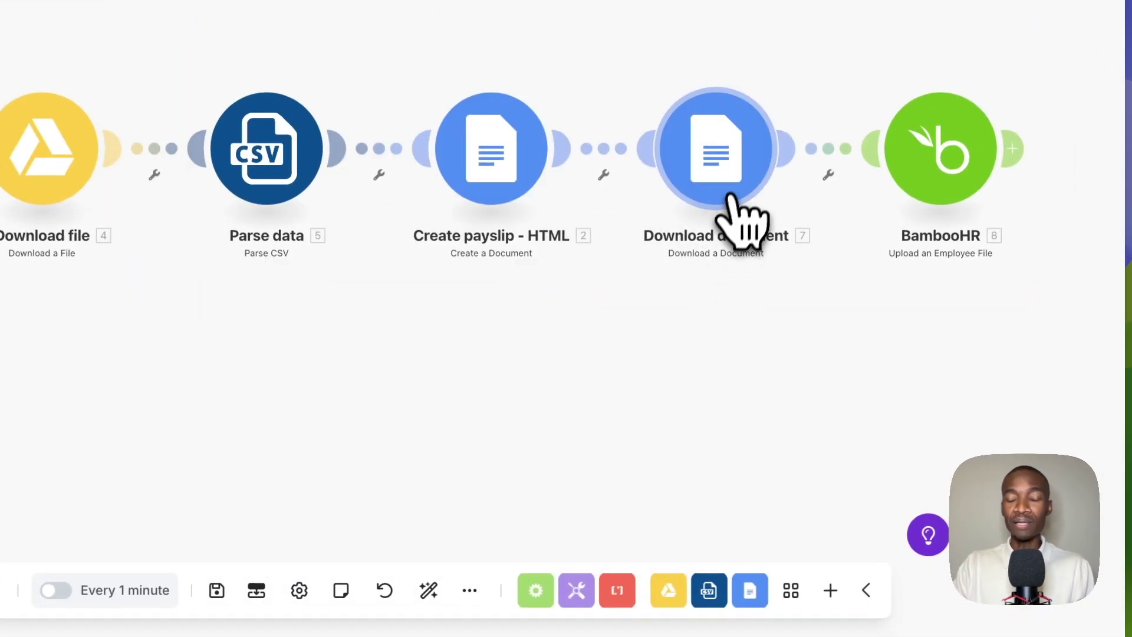